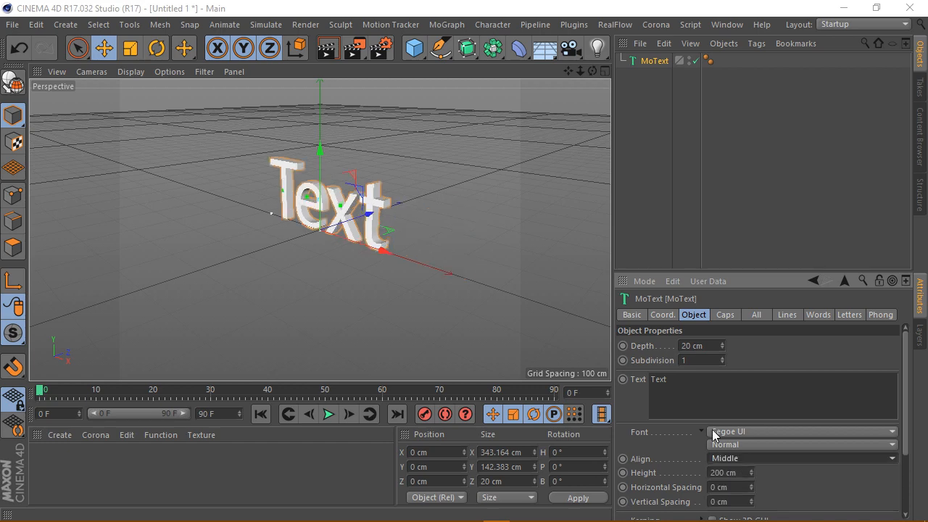
Set the MoText object's text to "Bunny" with a horizontal spacing of 20 cm
type("Bunny")
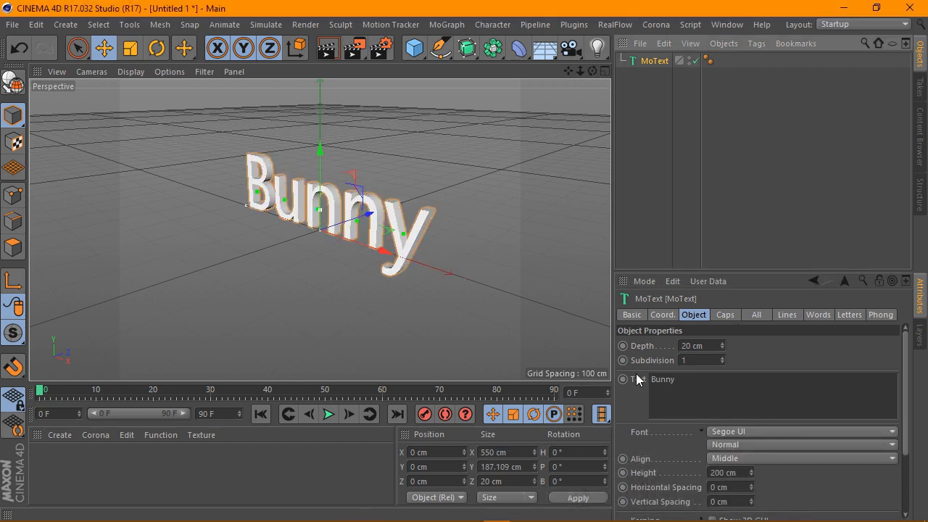
left_click(717, 487)
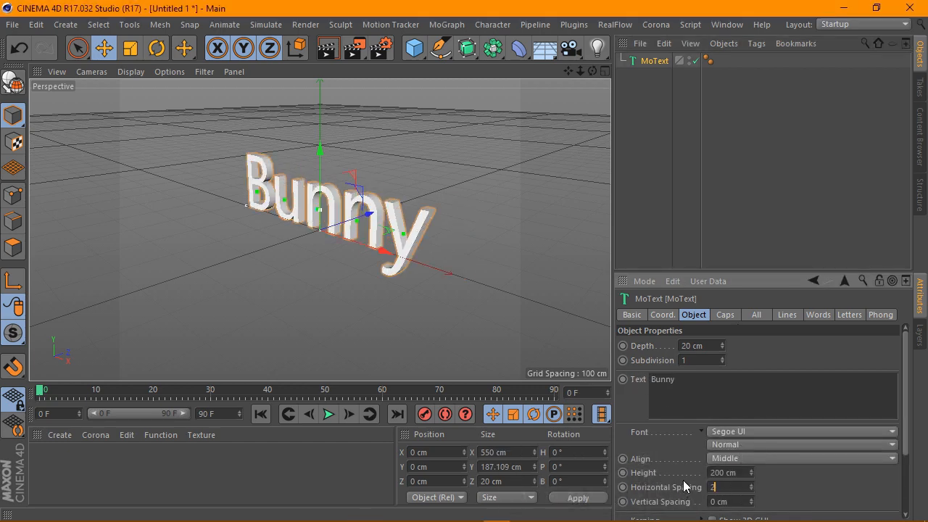
type("20")
key("Return")
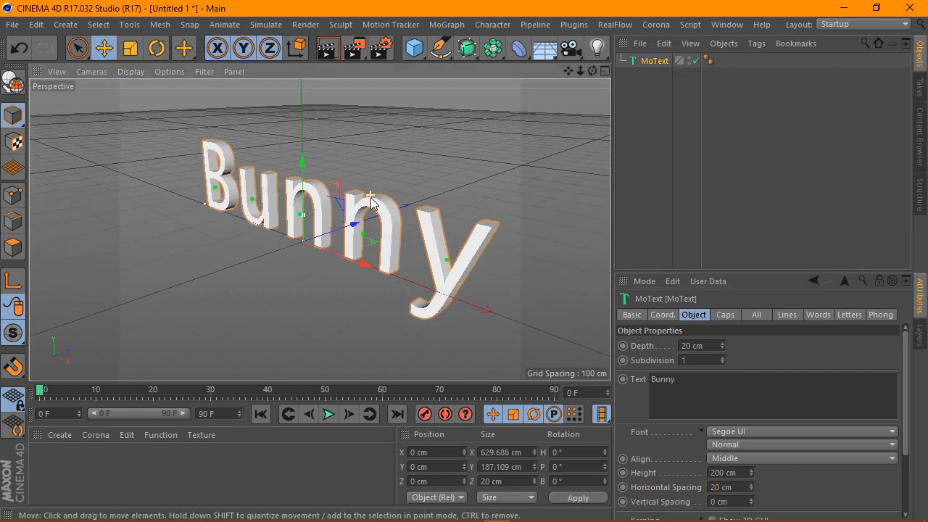
left_click_drag(592, 70, 617, 75)
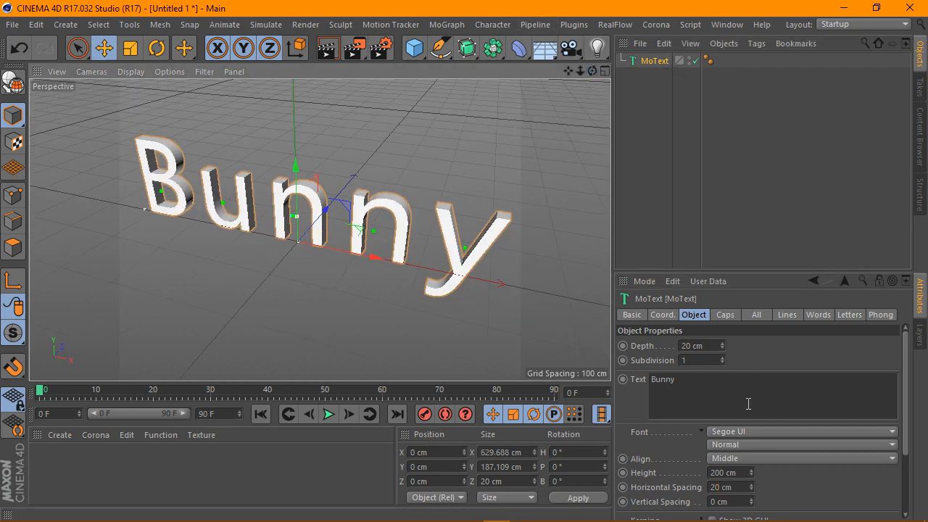
Change the text font to [z] Arista and set its depth to 40 cm
left_click(750, 432)
left_click(743, 433)
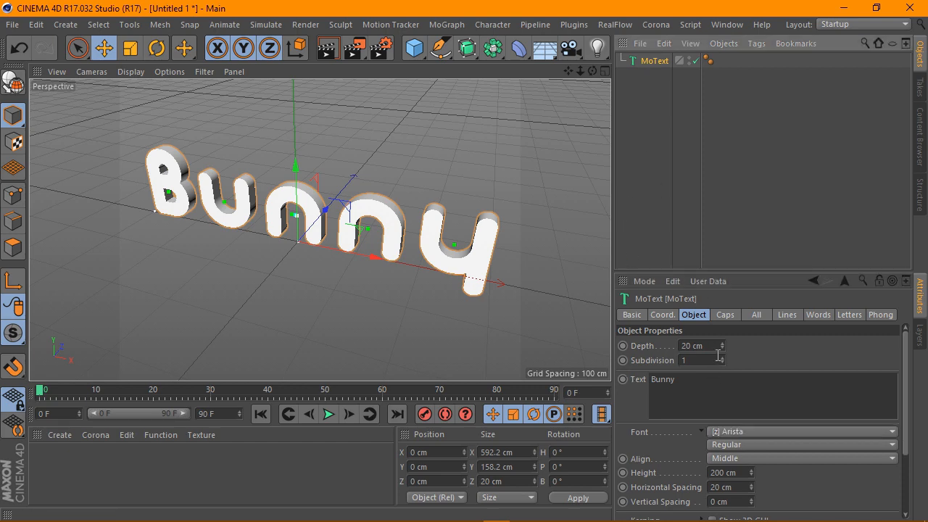
left_click(693, 346)
type("40")
key("Return")
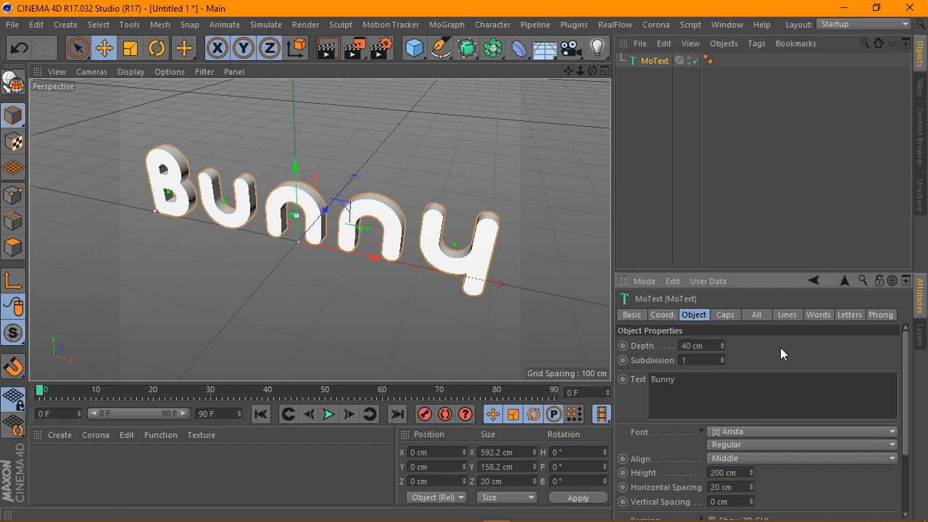
Give the text a start Fillet Cap with 7 steps and a 15 cm radius
left_click(724, 315)
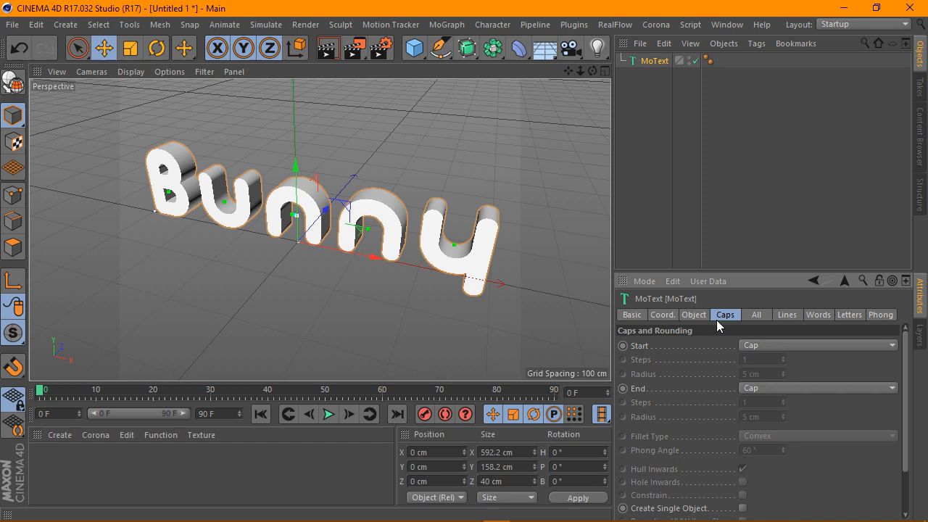
left_click(763, 346)
left_click(774, 404)
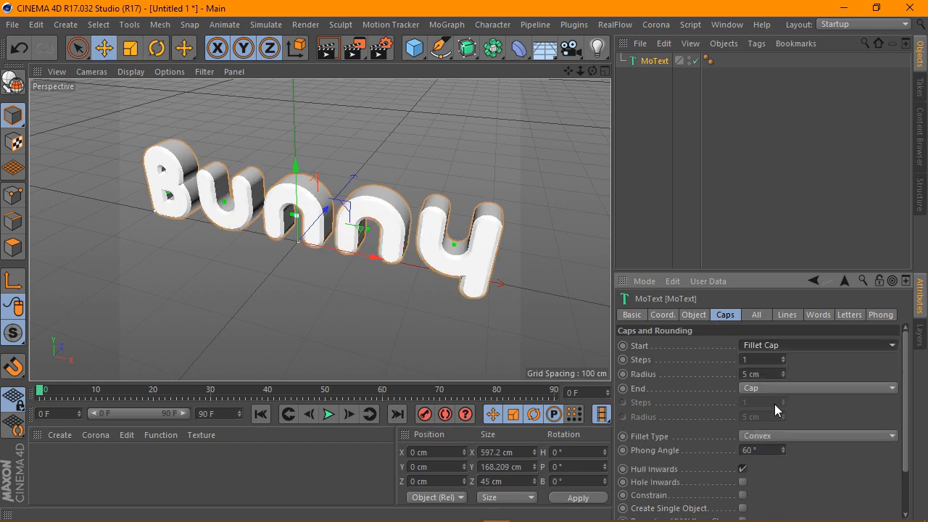
double_click(758, 359)
type("7")
key("Tab")
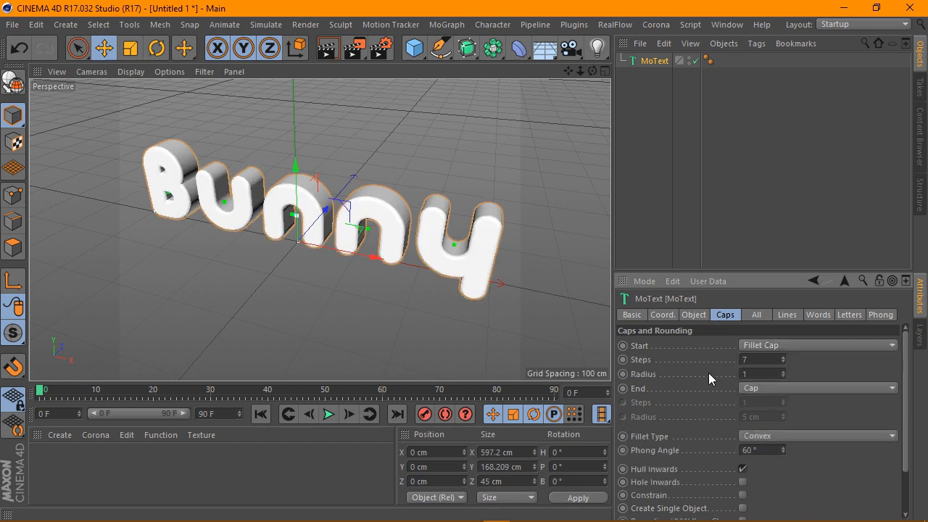
type("15")
key("Return")
Give the text an end Fillet Cap with 7 steps and a 15 cm radius
left_click(792, 389)
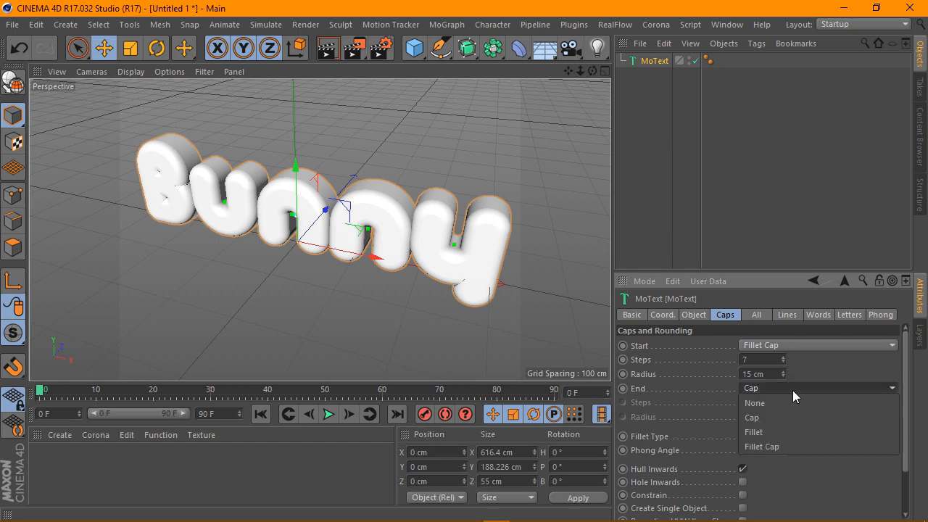
left_click(786, 443)
double_click(772, 403)
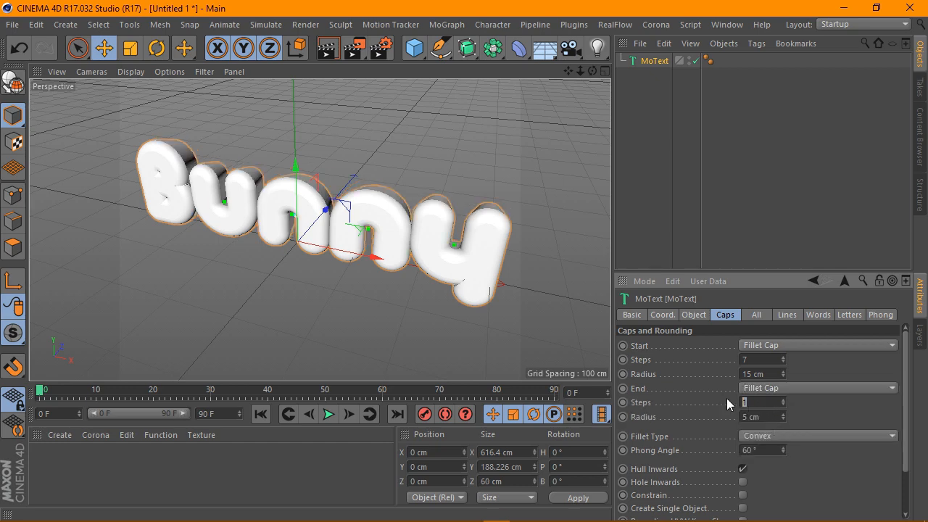
type("7")
key("Tab")
type("15")
key("Return")
Set the text's horizontal spacing to 30 cm so the rounded letters stand apart
left_click(696, 316)
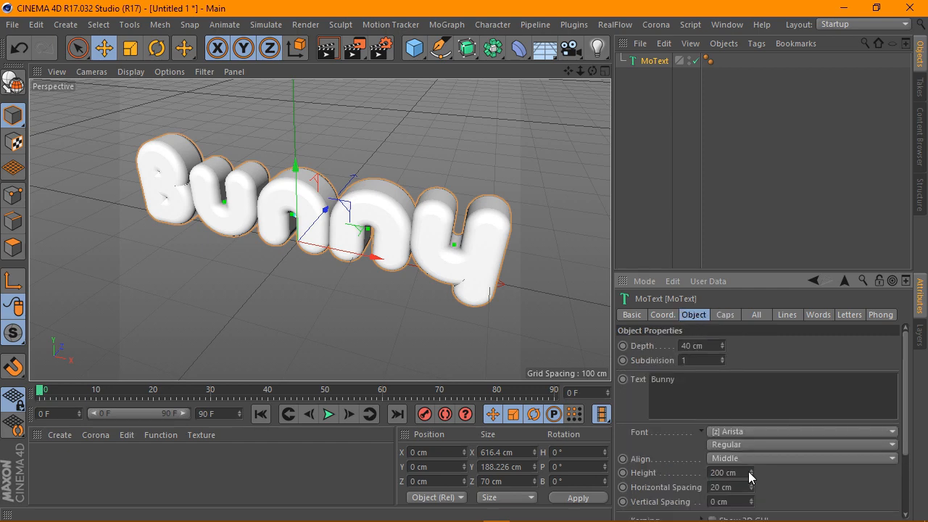
double_click(714, 487)
type("3")
left_click_drag(592, 66, 537, 73)
Add a plane to the scene and set its orientation to -Z
left_click_drag(414, 56, 531, 99)
left_click(729, 406)
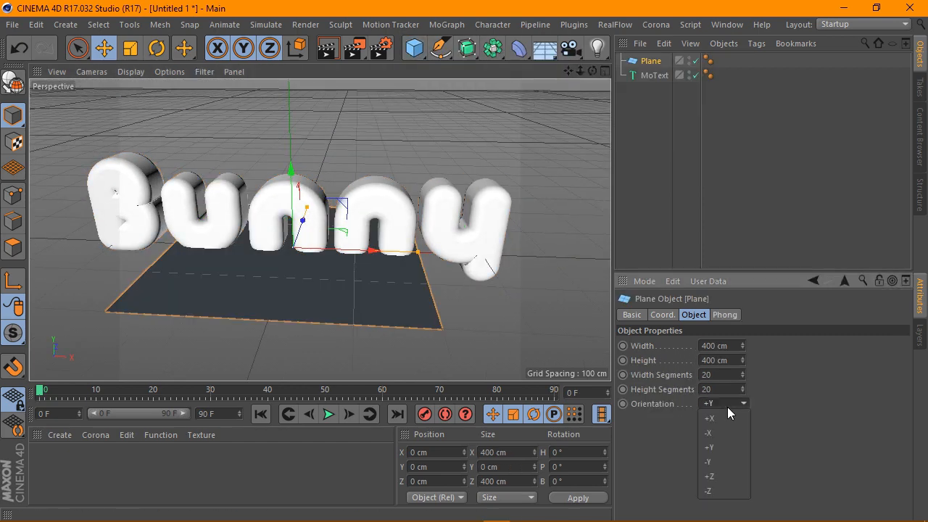
left_click(729, 487)
Set the plane's width and height to 2000 cm each
left_click(718, 346)
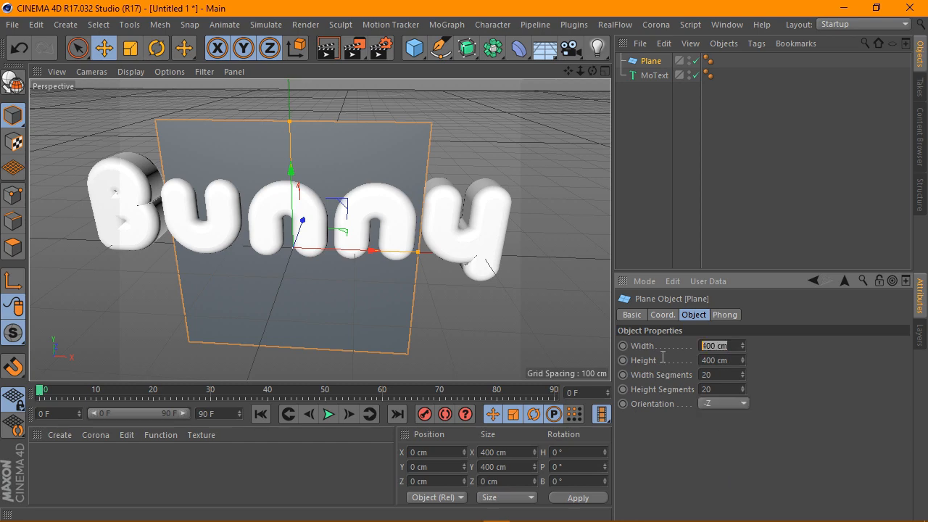
type("2000")
key("Tab")
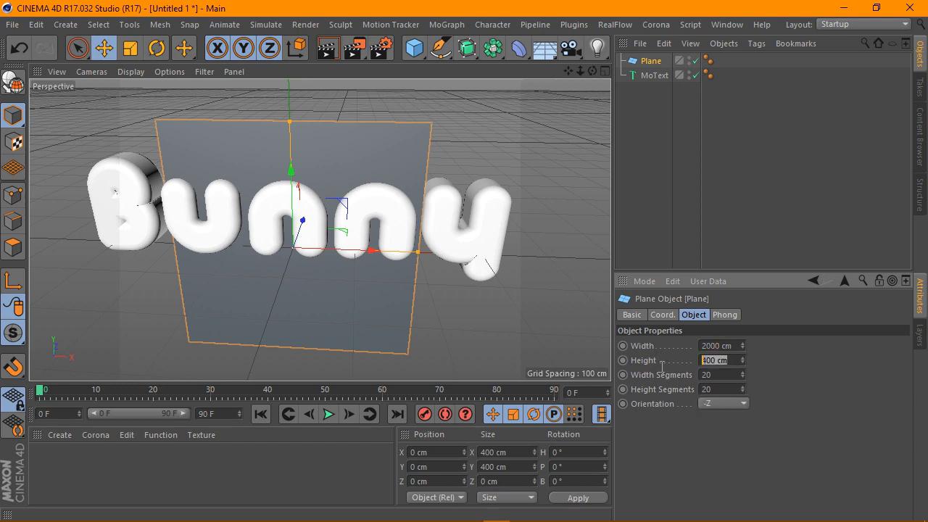
type("2000")
key("Return")
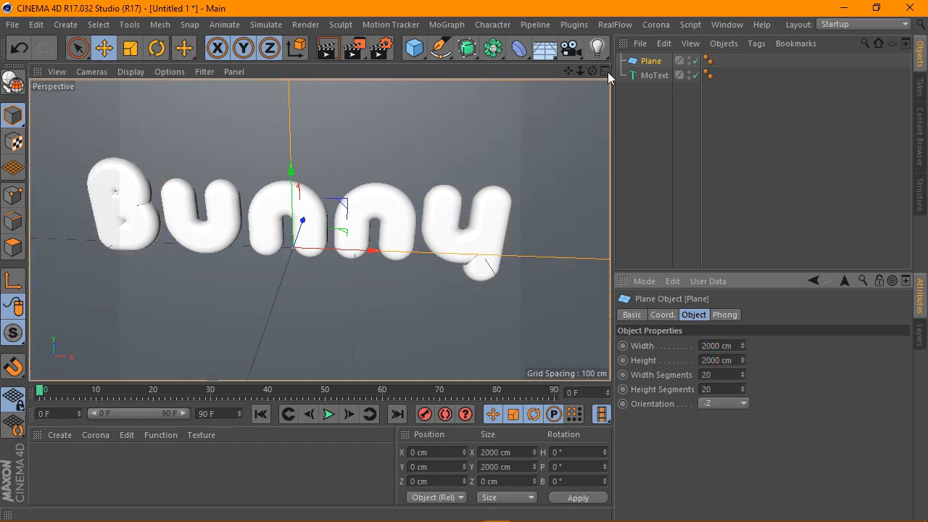
Move the plane along Z to about 55.6 cm so it sits as a wall behind the text
key("F5")
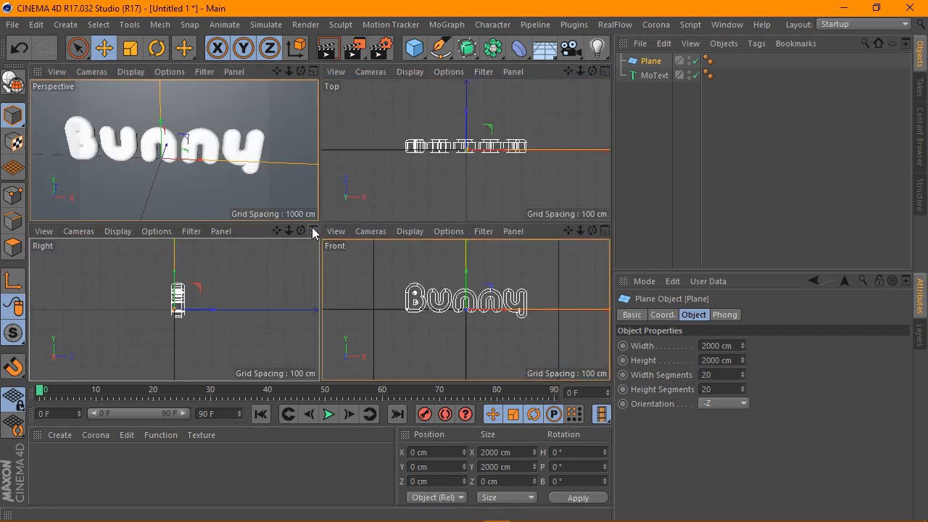
middle_click(291, 244)
scroll(339, 218, "up", 3)
mouse_move(375, 268)
left_mouse_down()
mouse_move(418, 263)
mouse_move(335, 273)
mouse_move(363, 263)
left_mouse_up()
scroll(418, 263, "up", 5)
left_click(605, 71)
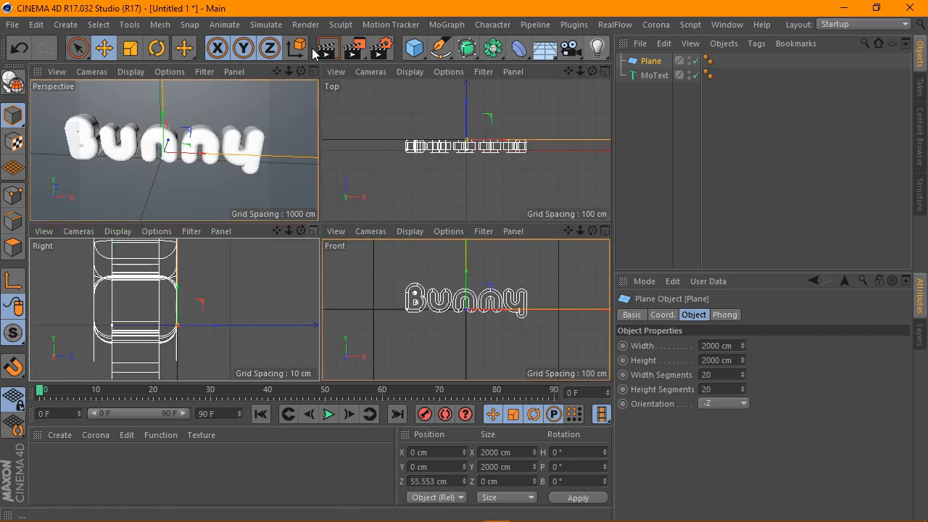
left_click(313, 71)
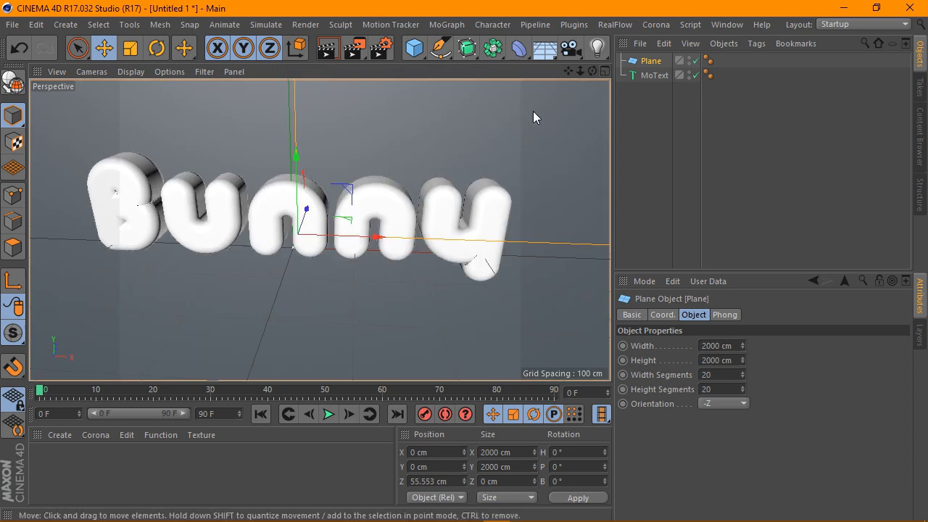
Add a Sky object with a Compositing tag and turn off Seen by Camera
left_click(544, 48)
left_click(609, 94)
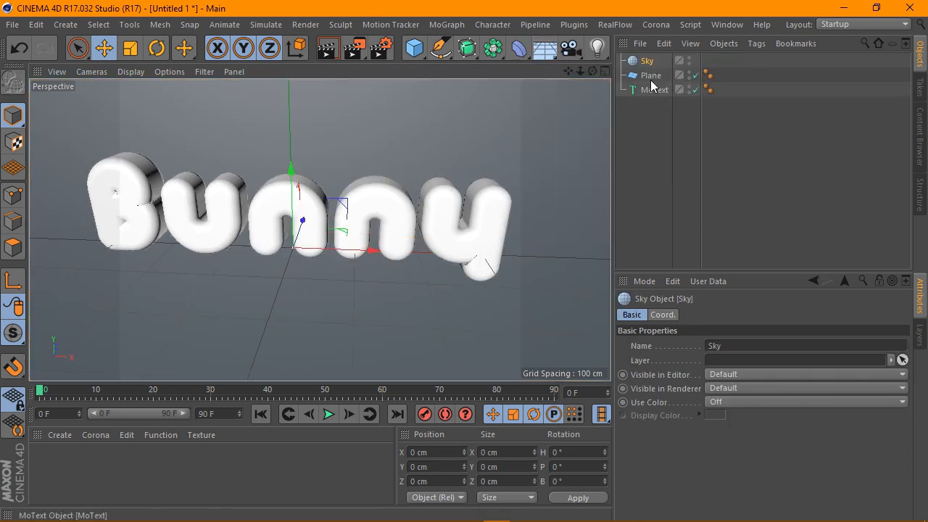
left_click(756, 43)
mouse_move(770, 66)
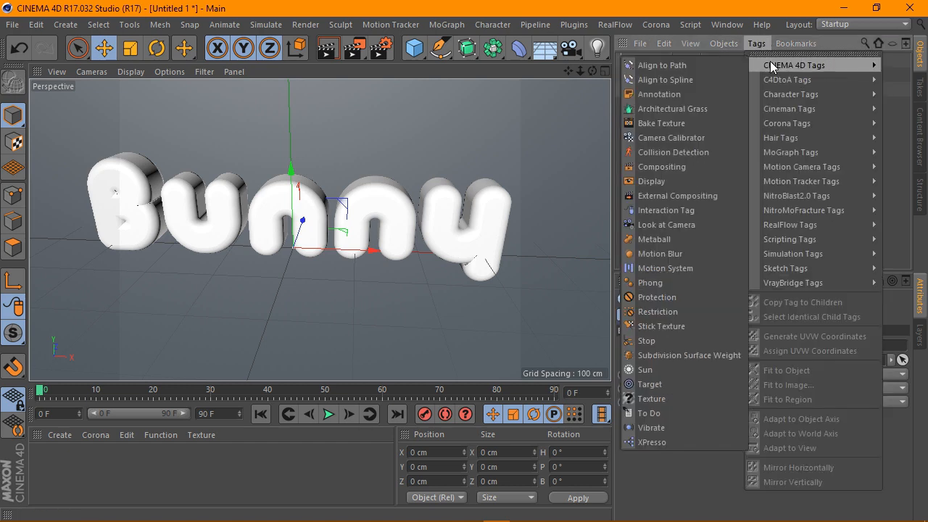
left_click(669, 167)
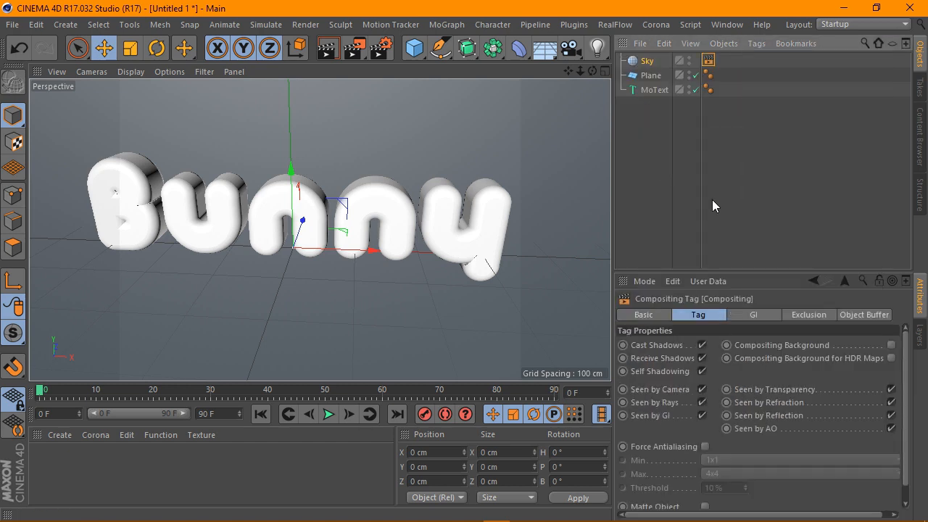
left_click(701, 390)
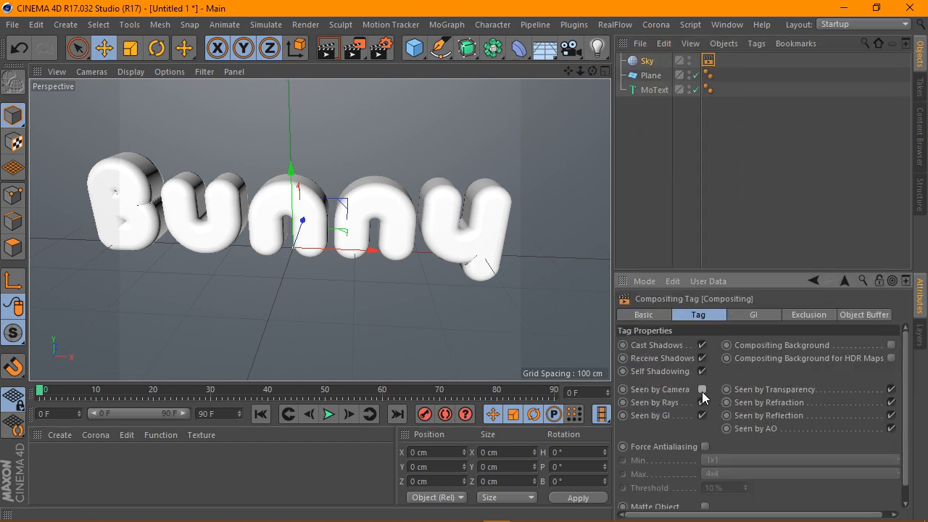
Load the saved pink and green materials from file and apply the green metal material to the plane
left_click(58, 435)
mouse_move(119, 317)
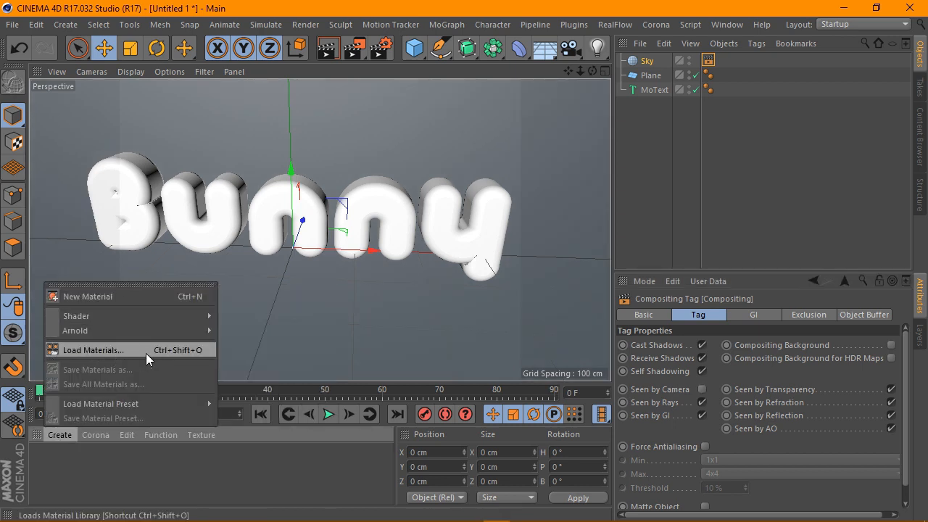
left_click(93, 350)
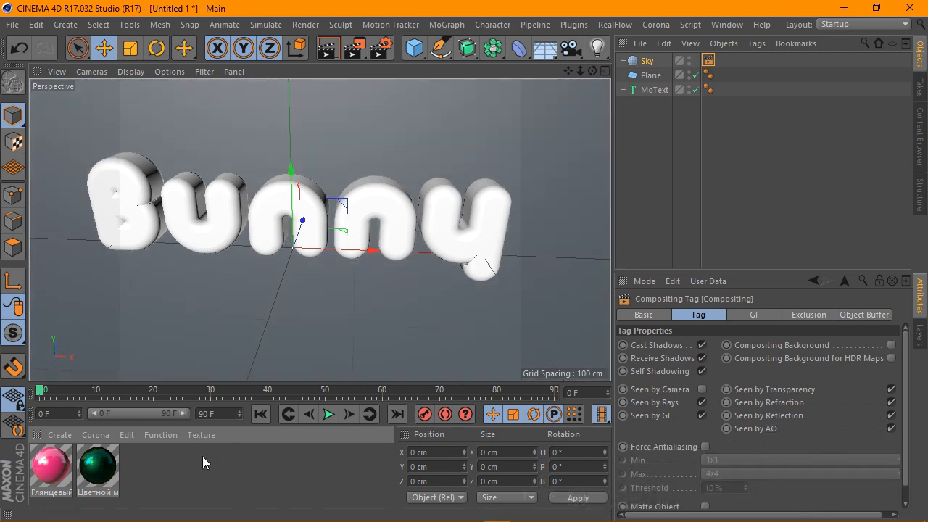
left_click_drag(116, 466, 257, 352)
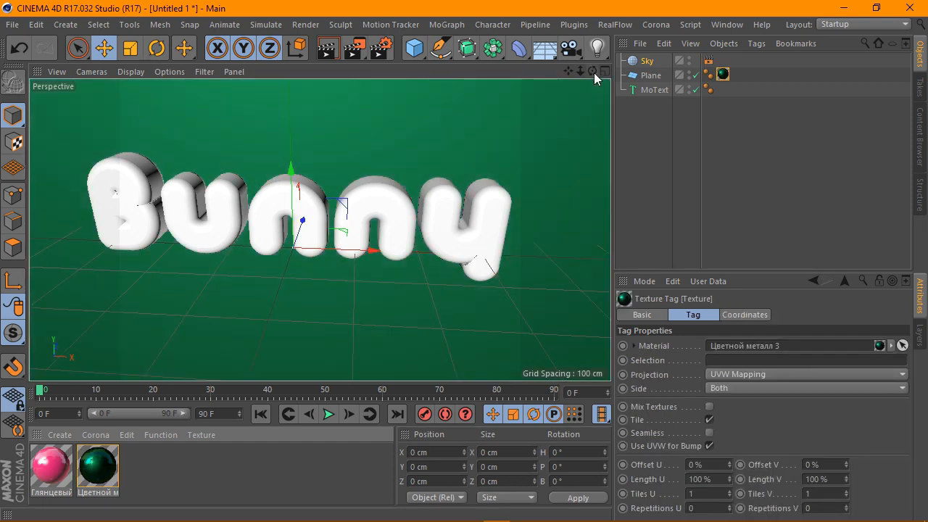
left_click_drag(592, 71, 580, 79)
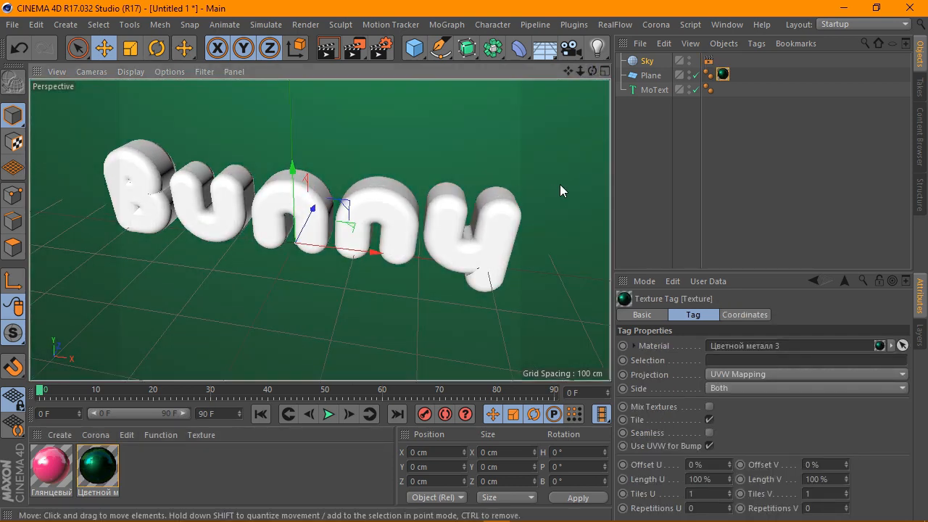
Create a new material and set its color to yellow-orange with H 42°, S 75% and V 100%
left_click(649, 90)
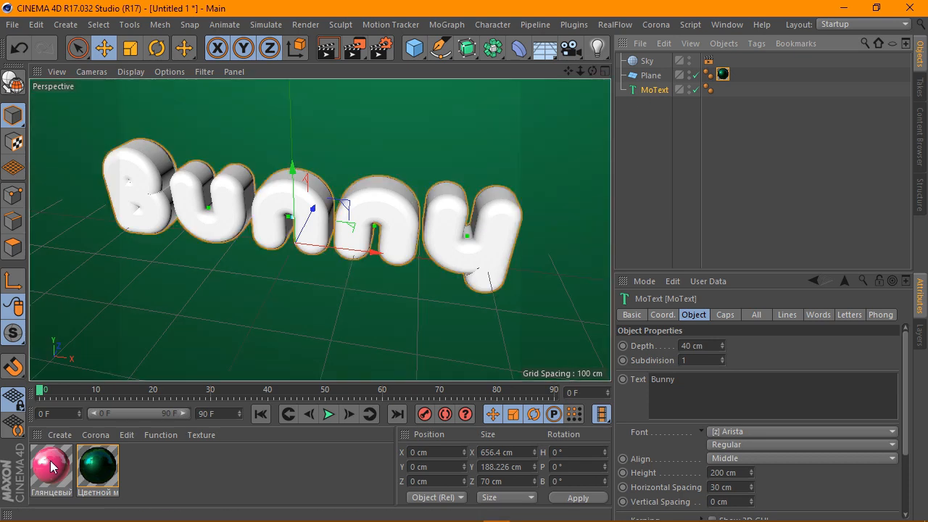
left_click(61, 435)
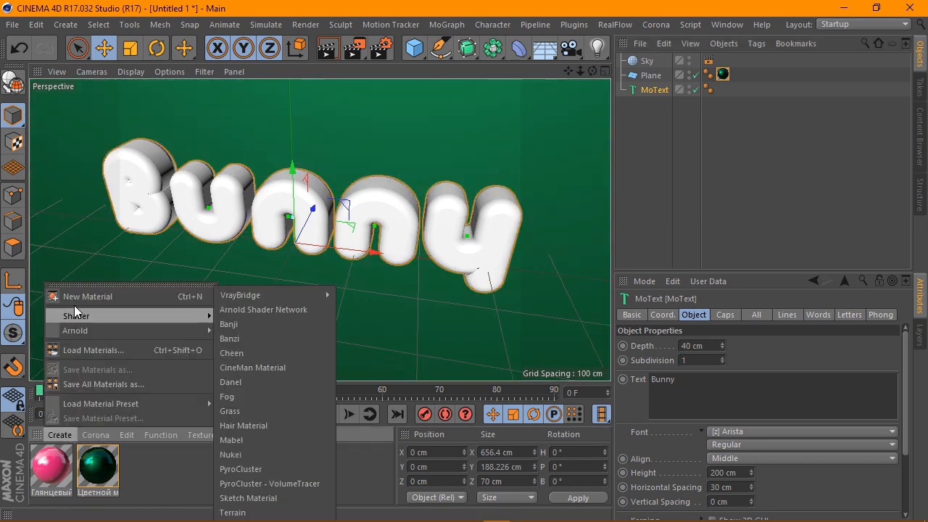
left_click(80, 297)
double_click(51, 464)
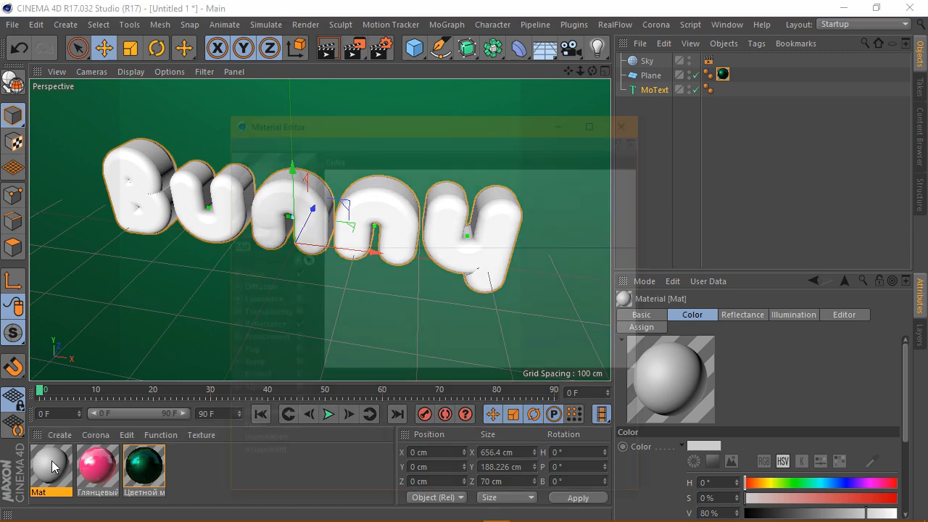
left_click(475, 207)
left_click(607, 222)
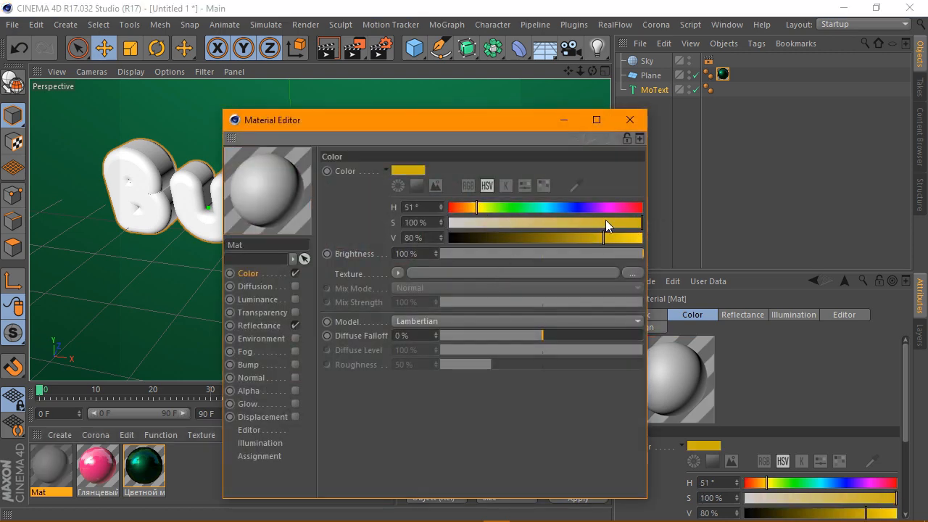
left_click(473, 208)
left_click(611, 223)
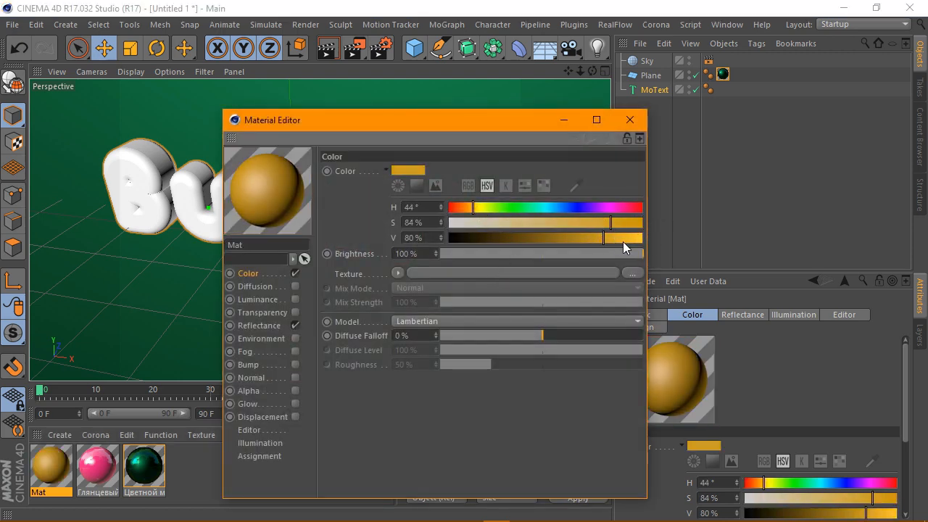
left_click_drag(623, 239, 661, 237)
left_click(603, 223)
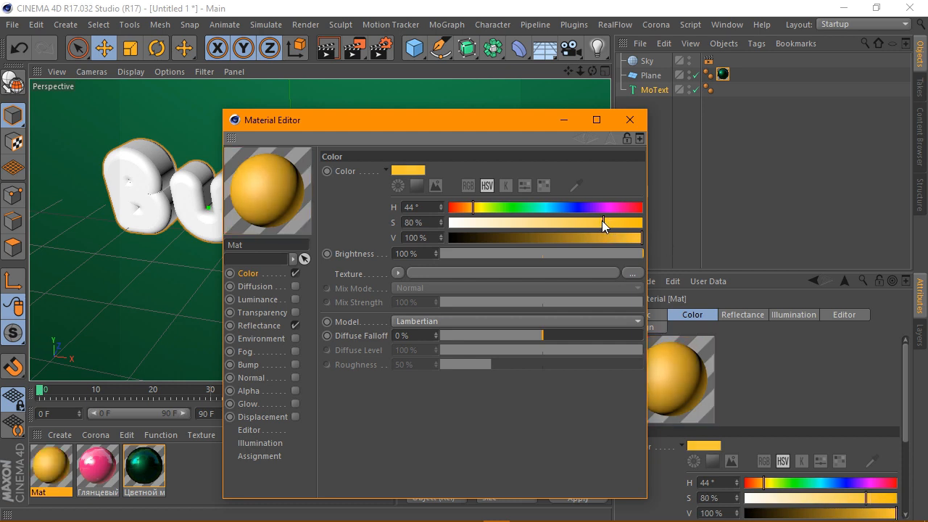
left_click(471, 208)
left_click(630, 121)
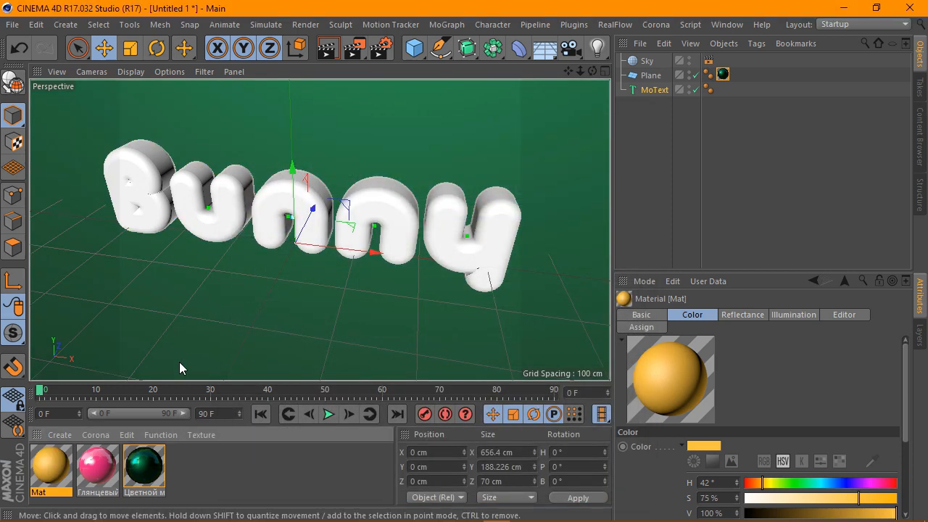
Apply the glossy pink material to the MoText object and add the yellow Mat material on top
left_click_drag(548, 193, 645, 89)
left_click_drag(45, 469, 661, 89)
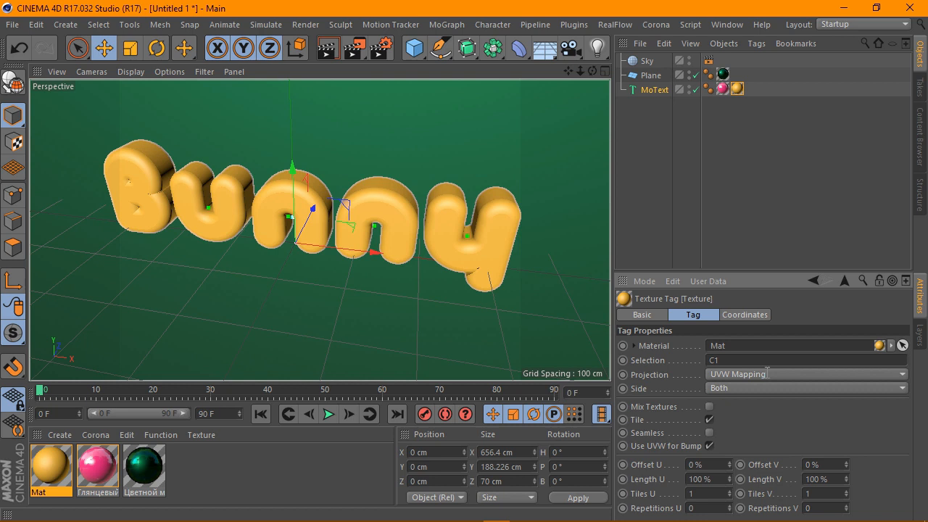
Restrict the yellow Mat material on the MoText object to selection C1 and render a preview of the view
key("Return")
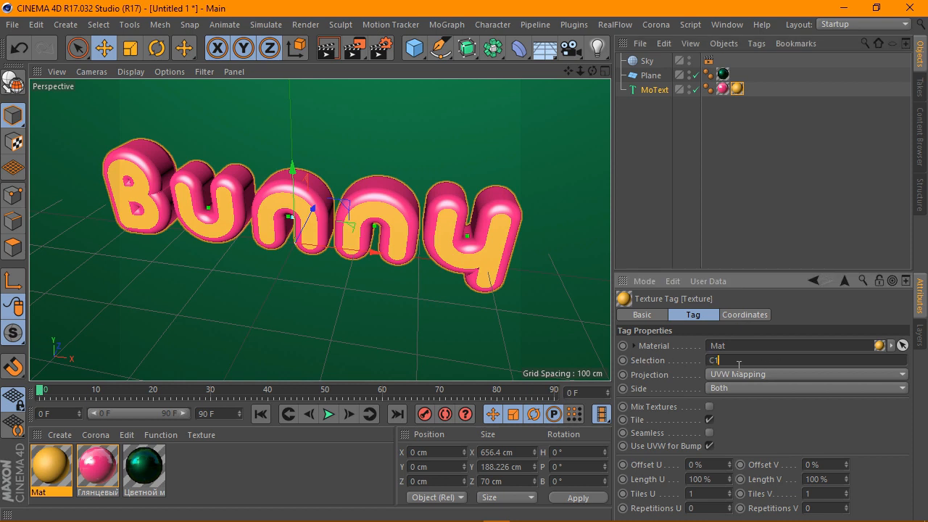
left_click(331, 52)
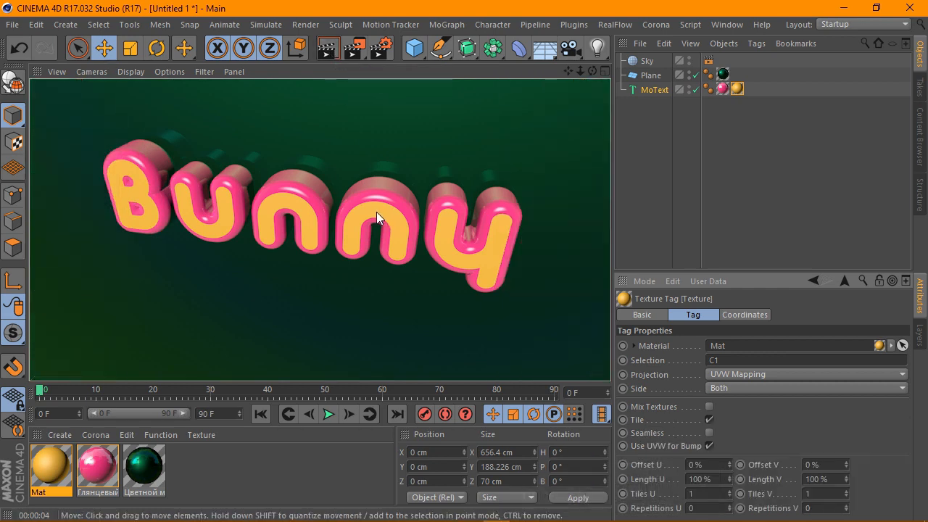
Add a Light object to the scene and set its shadow type to Shadow Maps (Soft)
left_click_drag(591, 51, 641, 75)
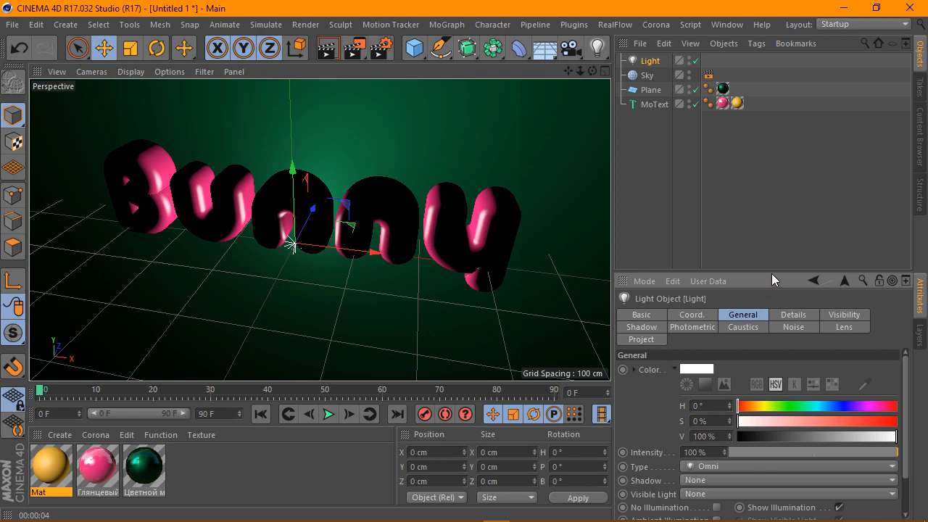
left_click_drag(775, 278, 774, 194)
left_click(731, 401)
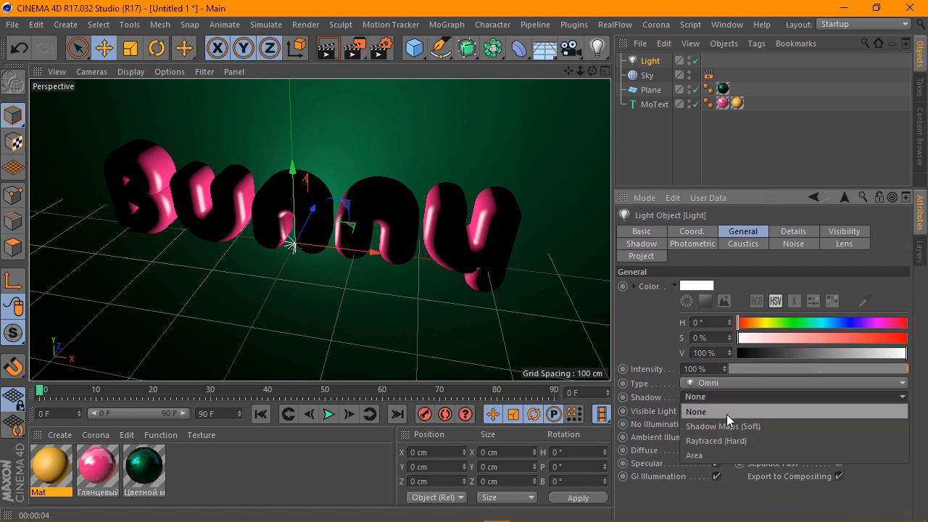
left_click(747, 427)
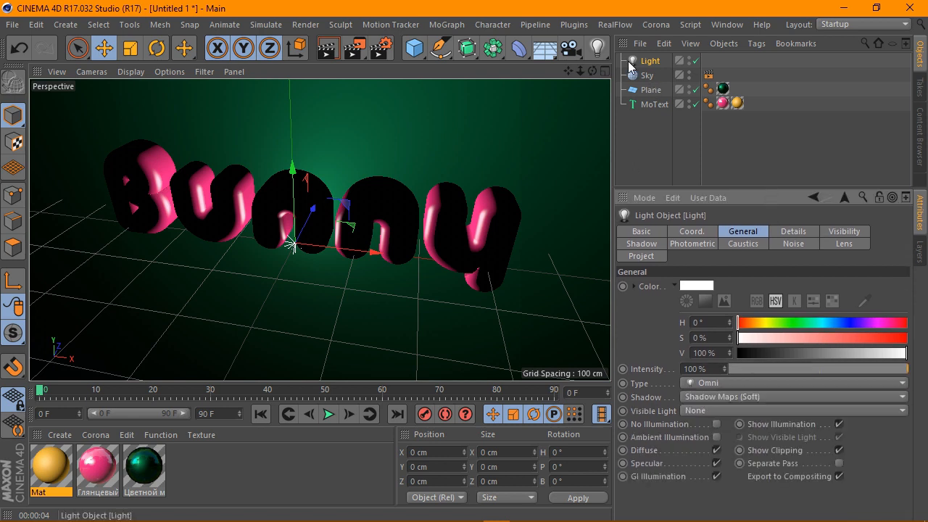
Move the light in front of and above the first letter, to about X -317, Y 188 and Z -299 cm
left_click(605, 71)
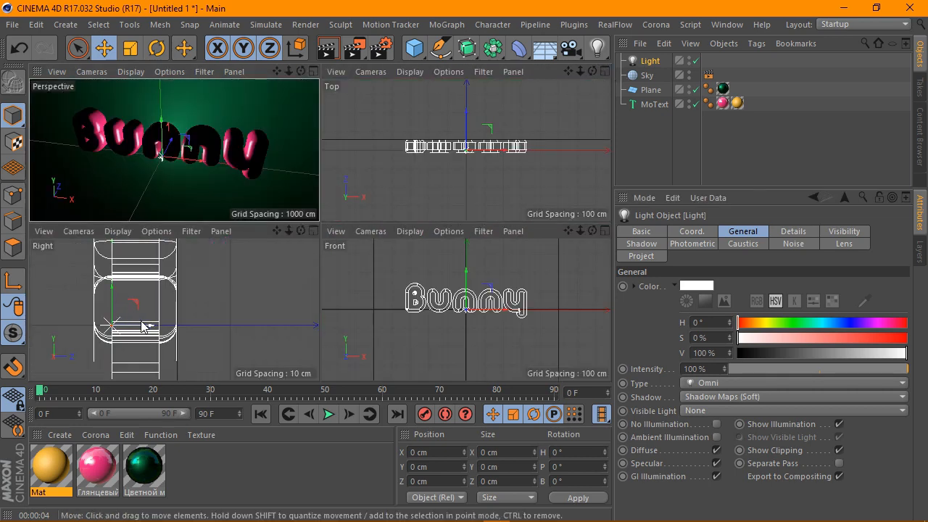
scroll(173, 313, "down", 5)
left_click_drag(178, 320, 100, 270)
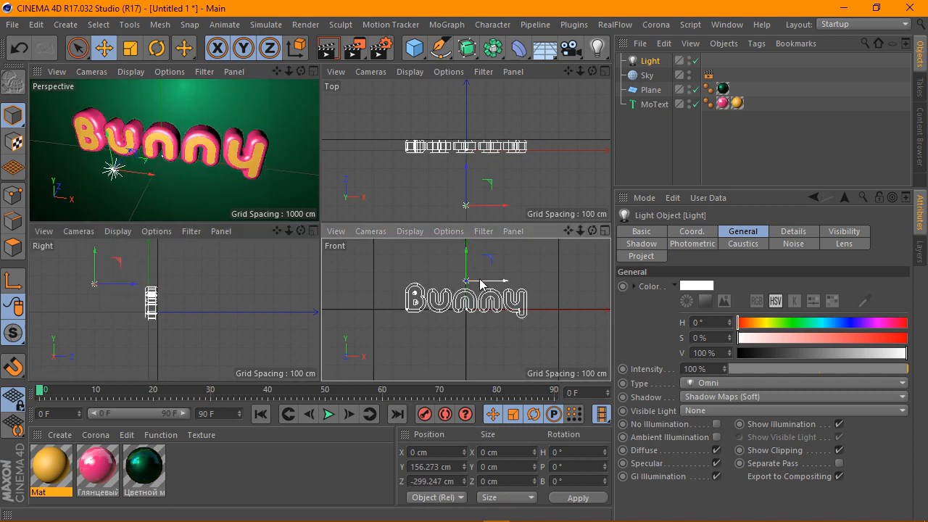
left_click_drag(483, 282, 415, 270)
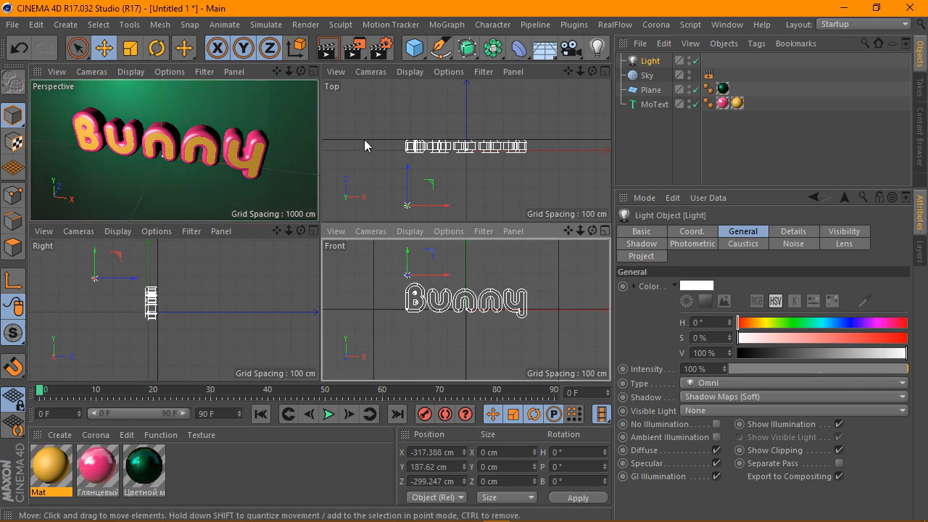
left_click(313, 71)
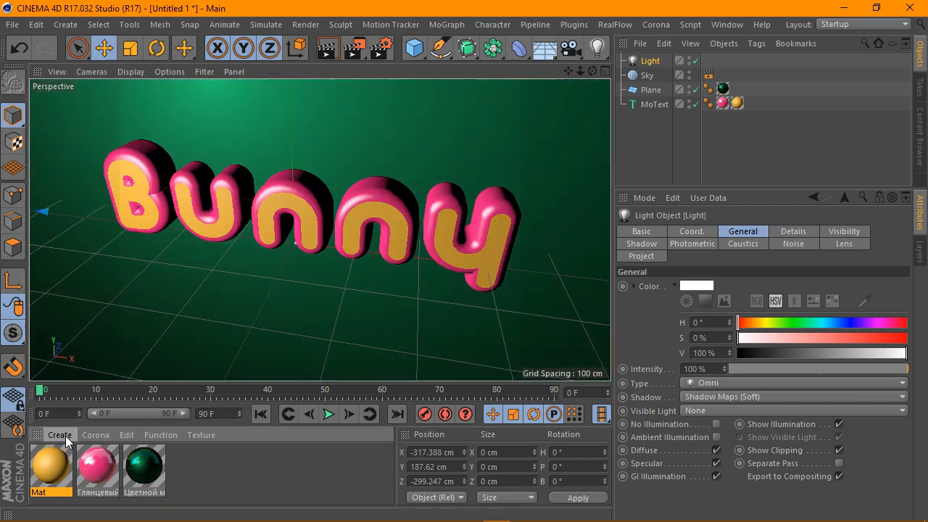
Create a new material with Color and Reflectance disabled and Luminance enabled
left_click(65, 435)
left_click(74, 297)
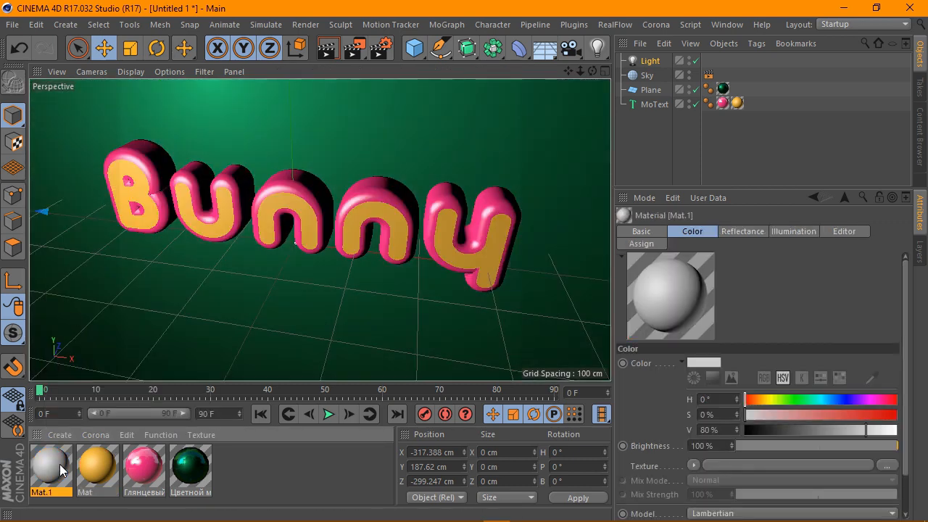
double_click(62, 471)
left_click(289, 251)
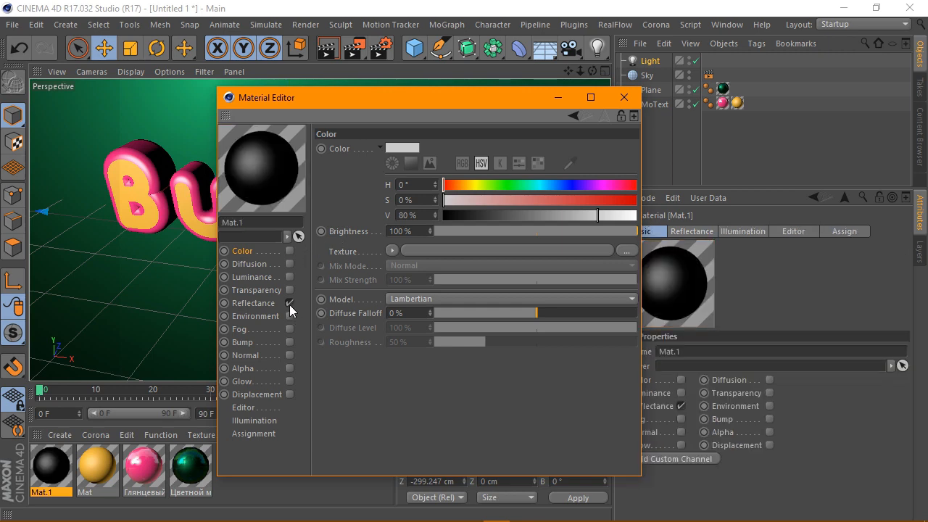
left_click(289, 305)
left_click(290, 277)
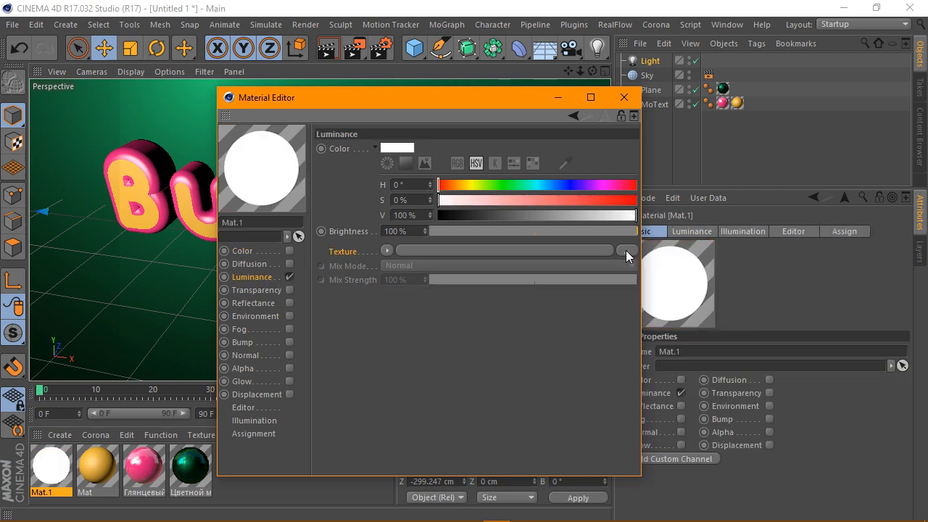
Load Casa Probe.hdr as the new material's luminance texture without copying the image to the project location
left_click(626, 250)
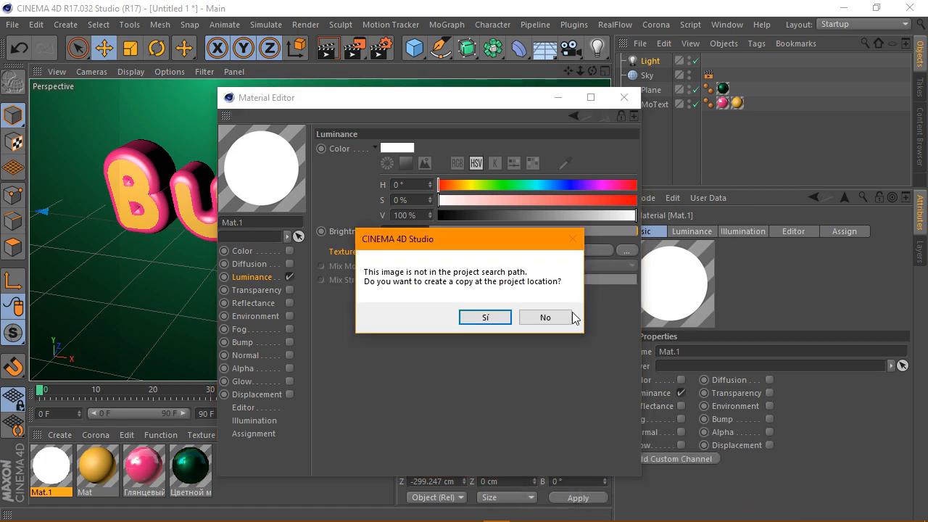
left_click(565, 316)
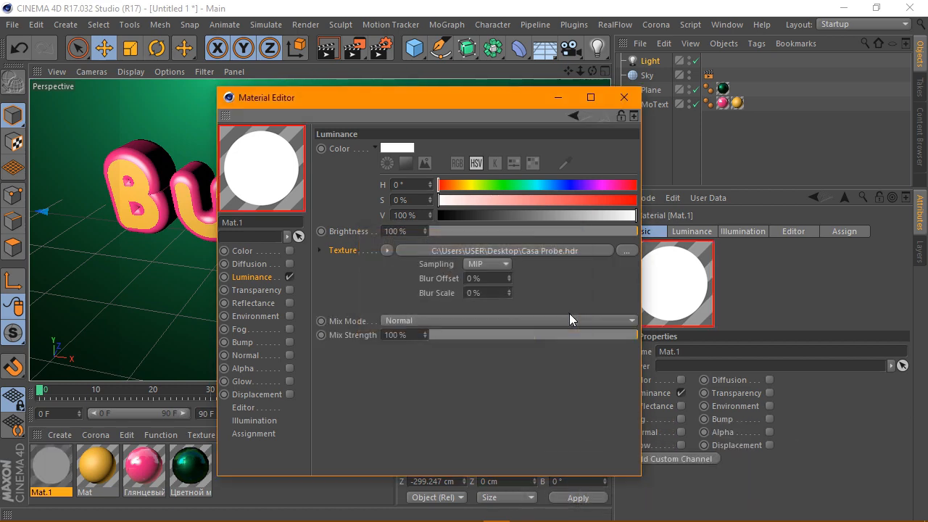
left_click(623, 97)
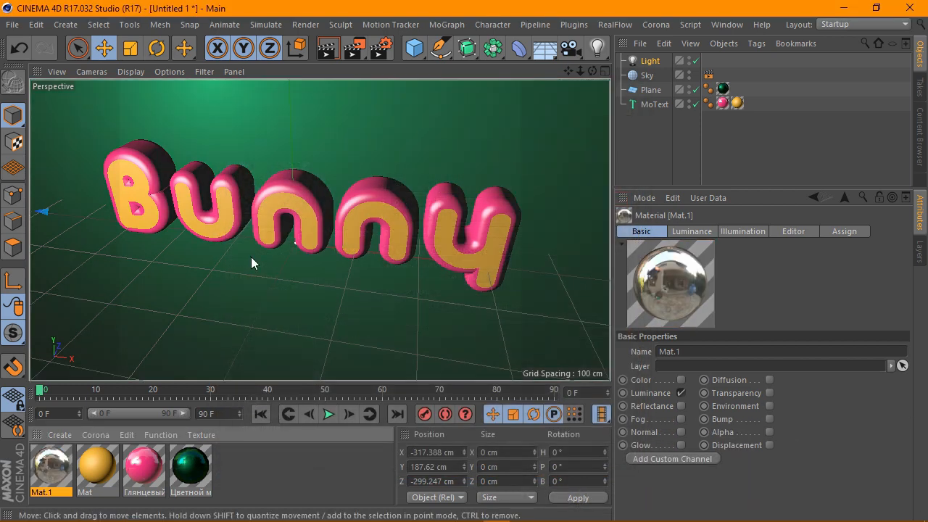
Apply the HDR material Mat.1 to the Sky object and set its projection to Cubic
left_click_drag(51, 468, 651, 81)
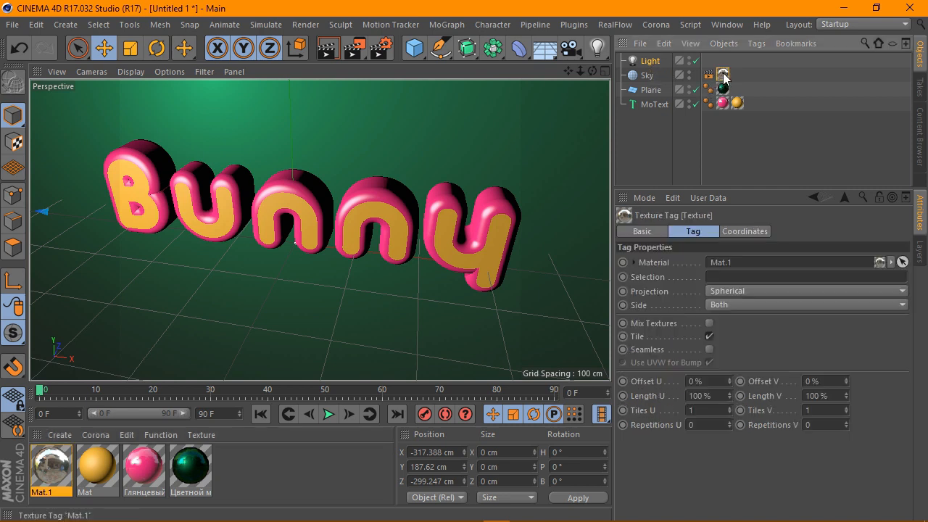
left_click(786, 291)
left_click(751, 350)
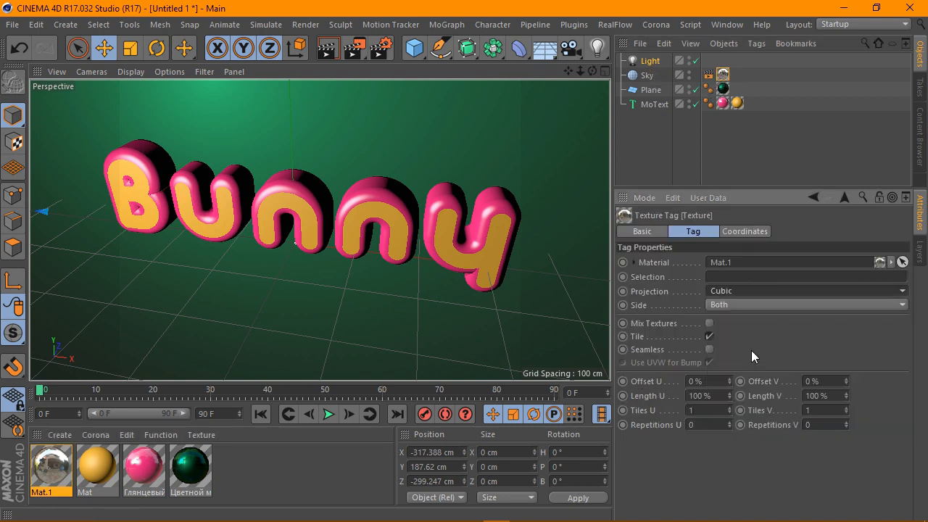
Set the render output size to 1280 x 720 pixels
left_click(381, 48)
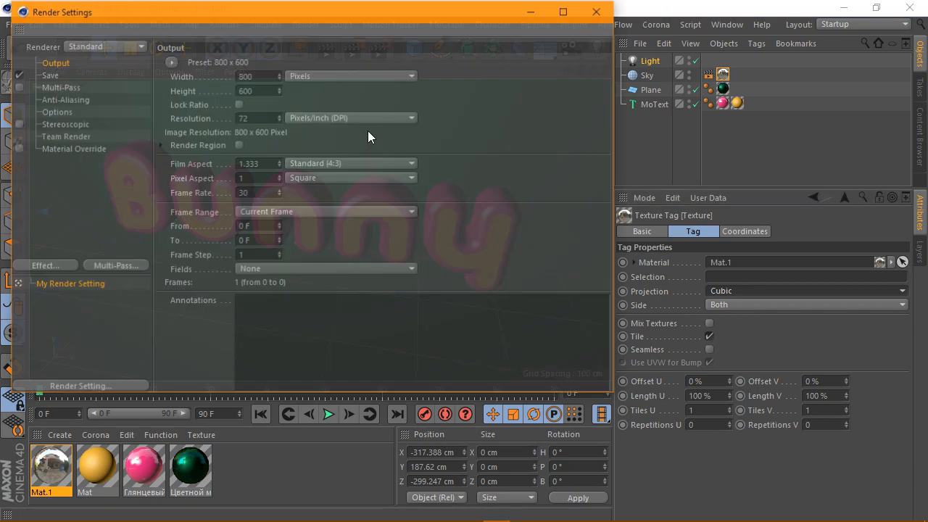
type("1280")
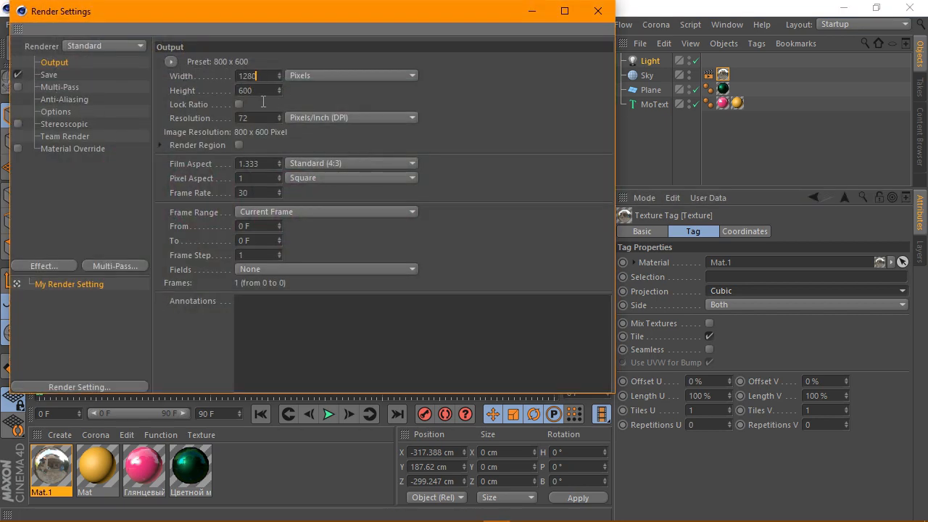
key("Tab")
type("720")
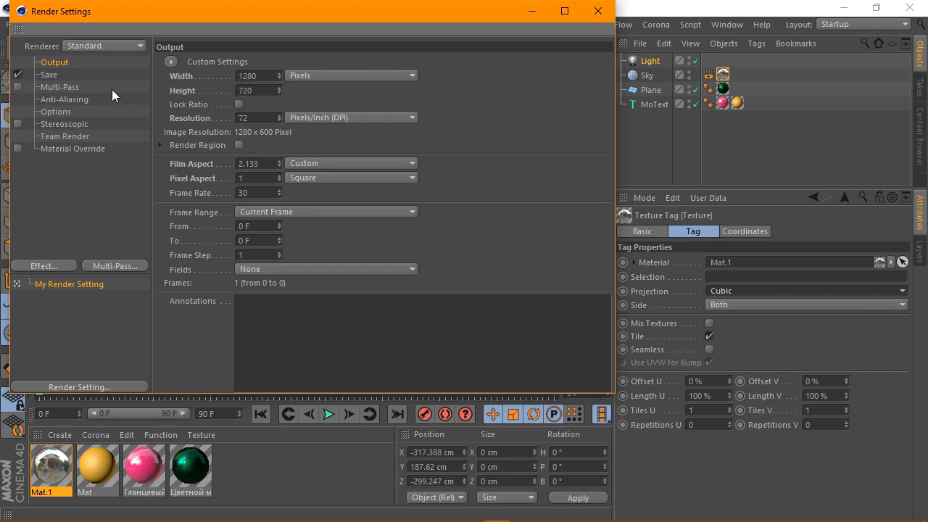
Set the format of the saved render image to PNG and open the output file selection
left_click(52, 75)
left_click(290, 102)
left_click(290, 262)
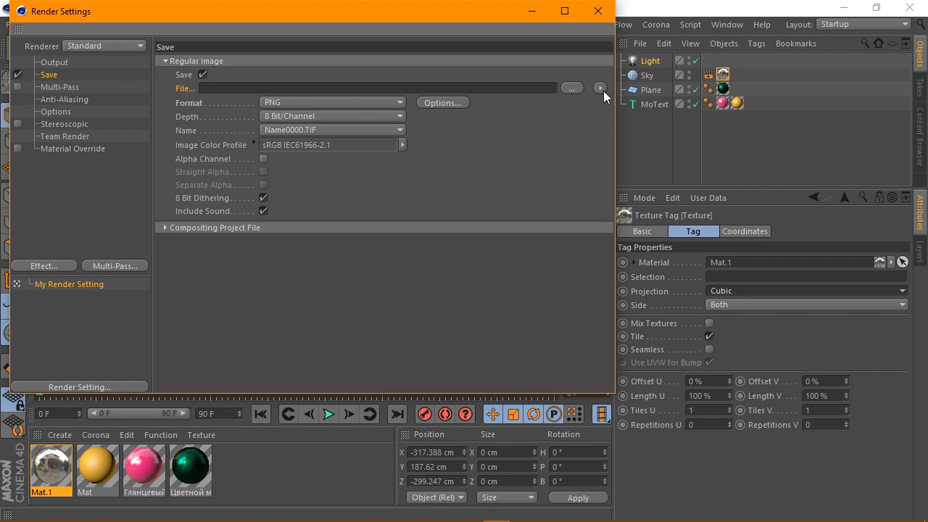
left_click(569, 88)
Set the render's anti-aliasing to Best and close the render settings
left_click(70, 97)
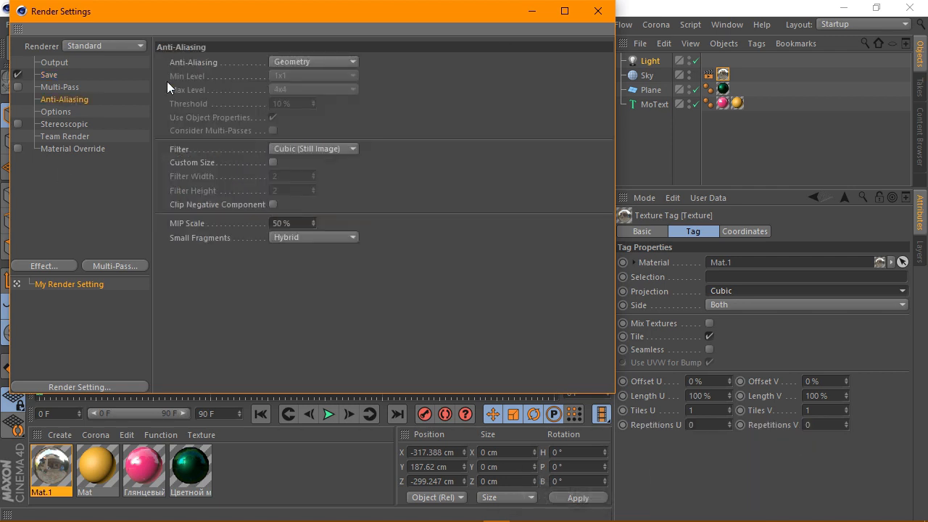
left_click(281, 61)
left_click(311, 106)
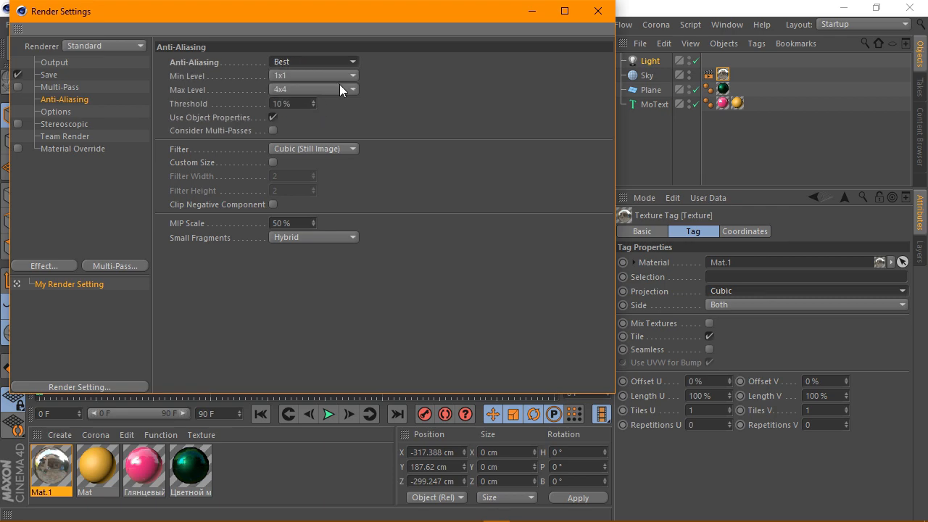
left_click(593, 13)
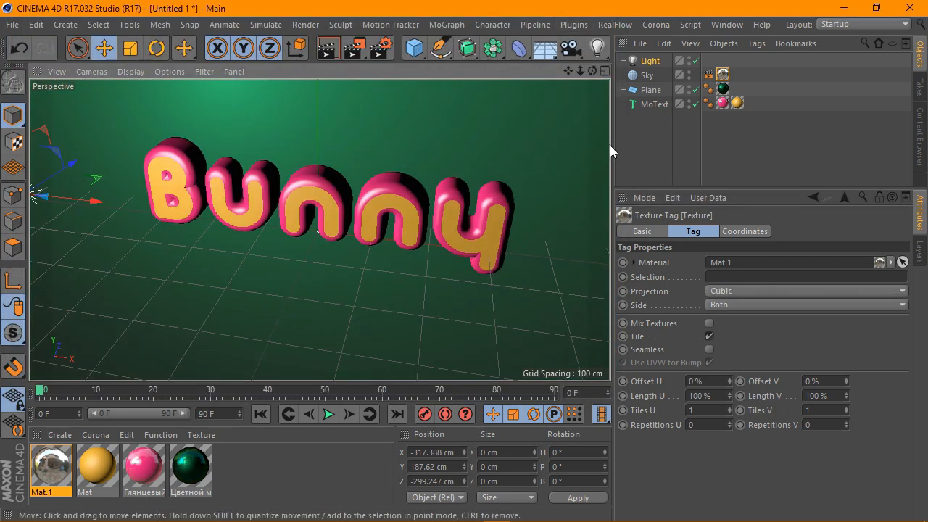
Narrow the viewport, reframe the Bunny text at a closer angle in the perspective view and render a preview
left_click_drag(614, 148, 569, 148)
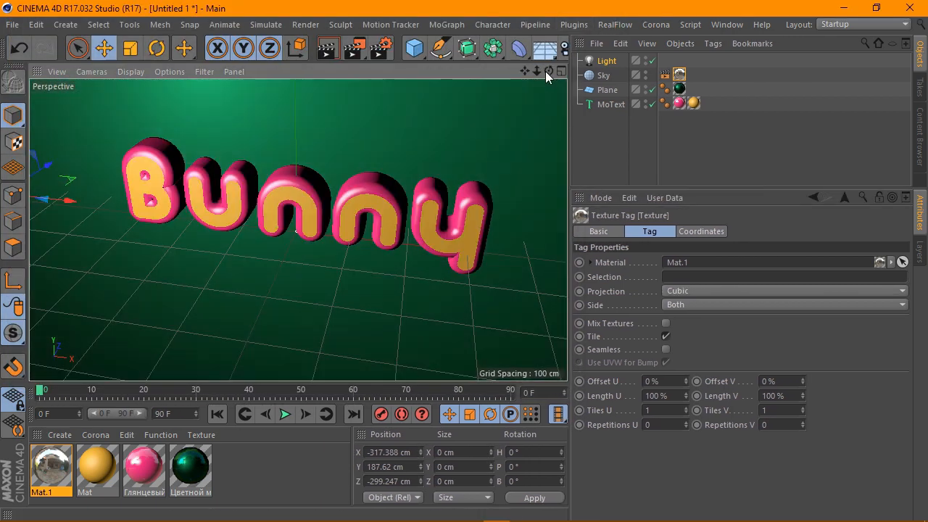
left_click_drag(537, 71, 505, 97)
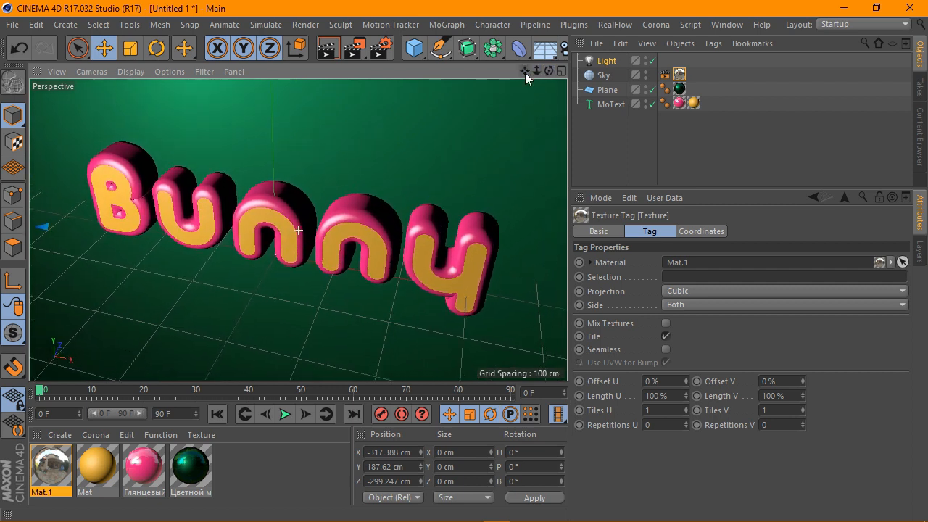
left_click(331, 51)
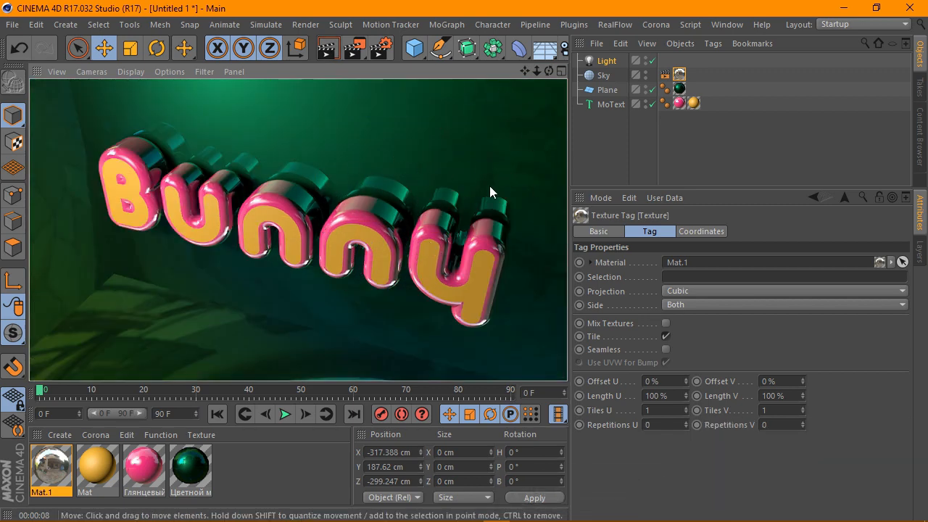
Move the light farther in front of the text to about Z -483 cm and render a preview of the perspective view
left_click(562, 71)
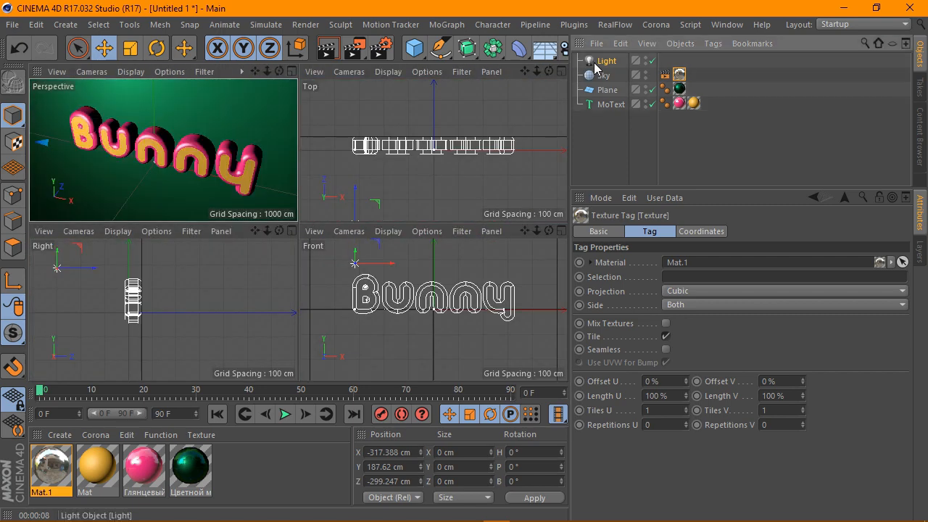
left_click(594, 64)
scroll(104, 293, "down", 3)
left_click_drag(105, 282, 75, 282)
left_click(293, 73)
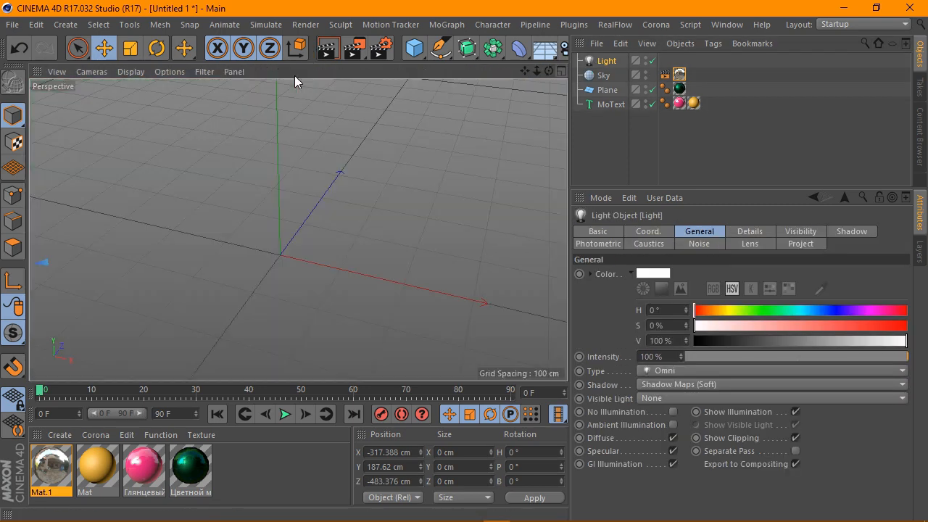
left_click(328, 48)
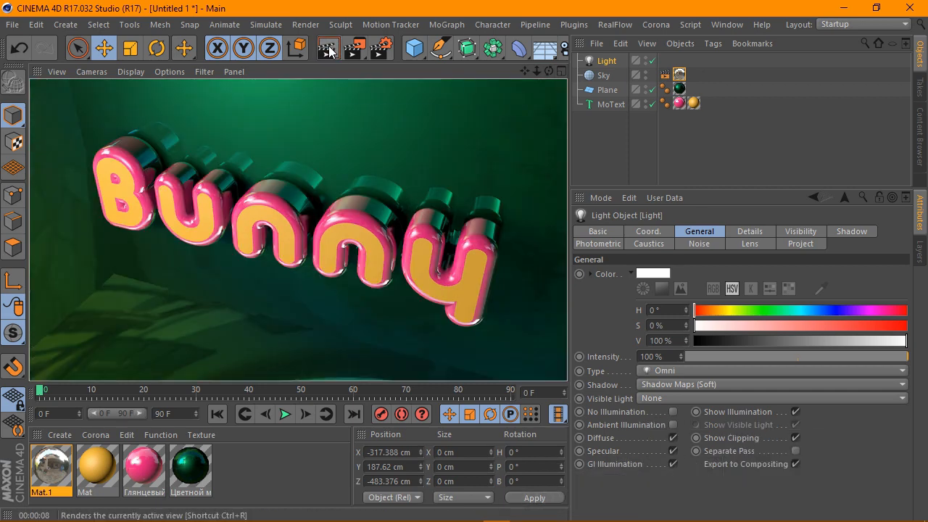